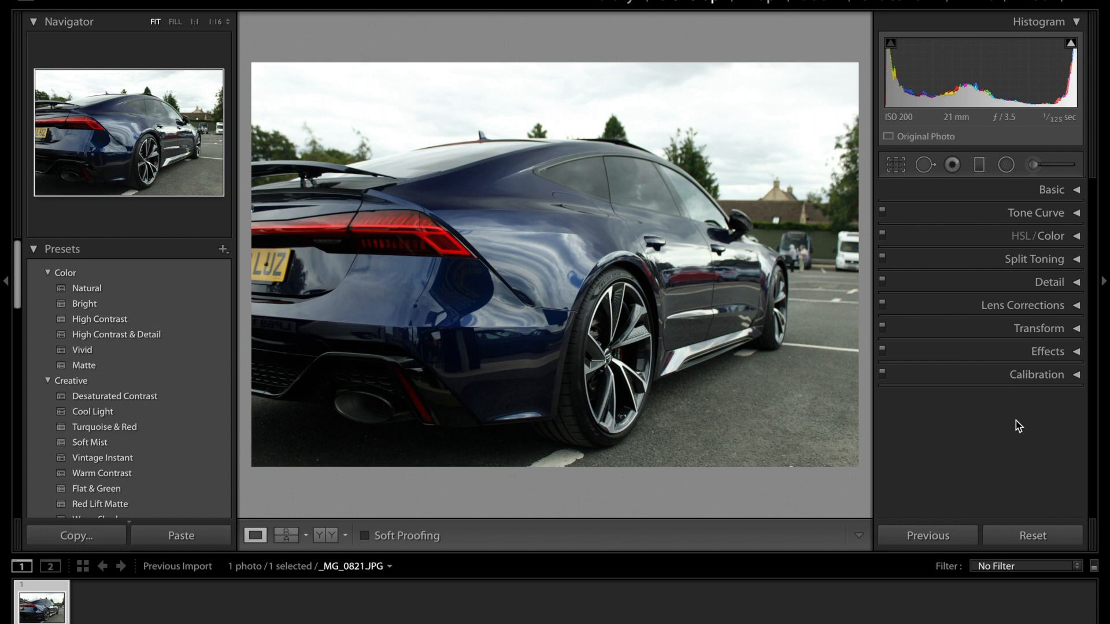
- Open the Basic adjustments, try the Auto white balance on the photo, and return it to As Shot
left_click(1074, 194)
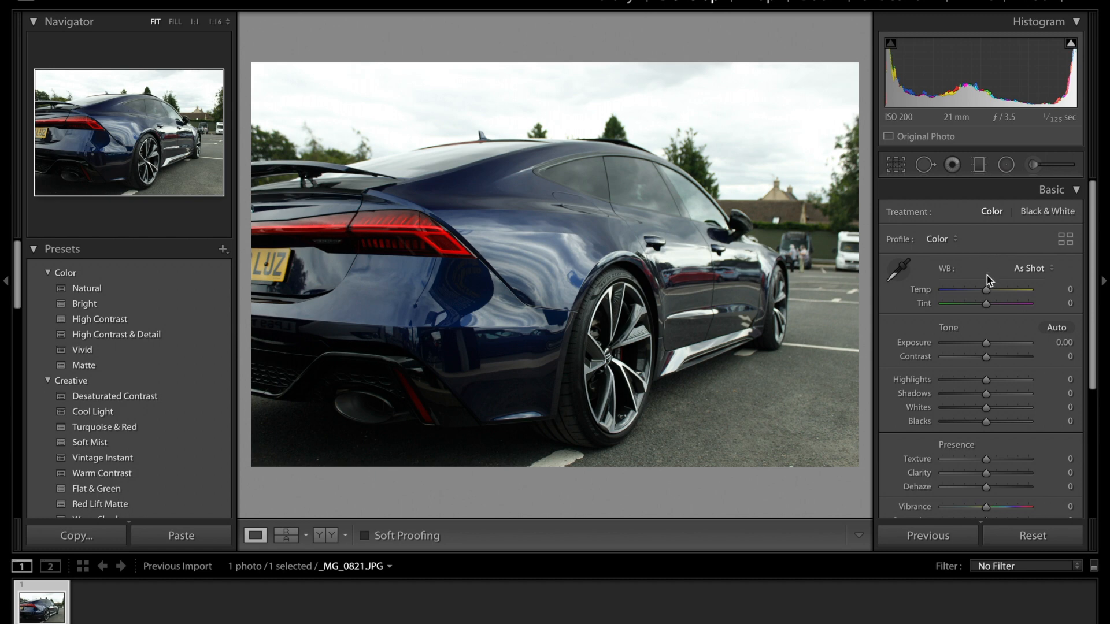
left_click(1031, 270)
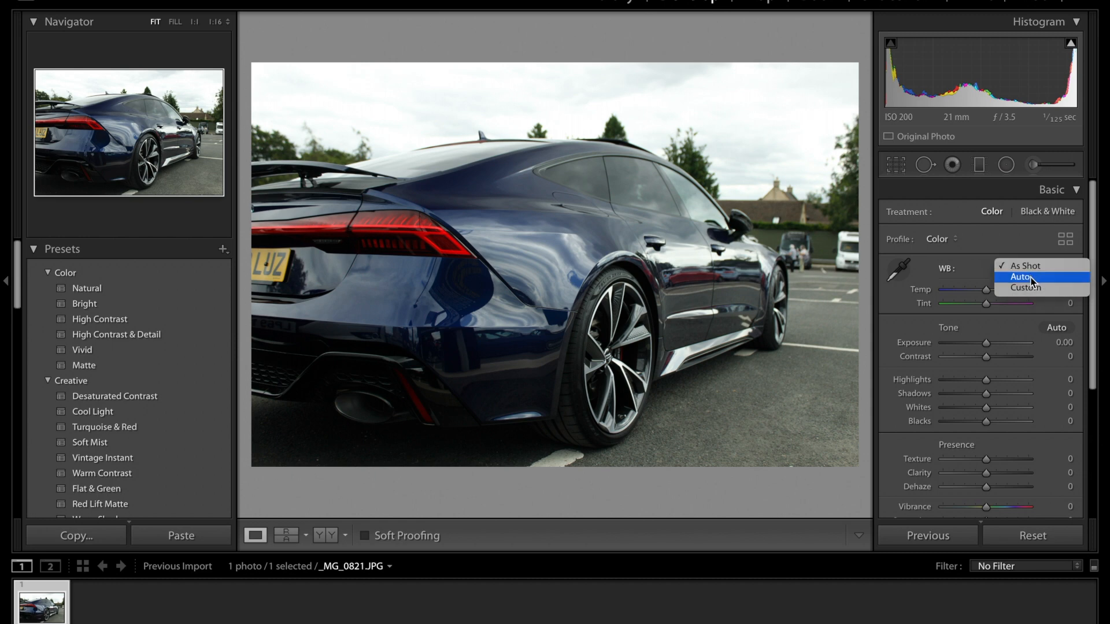
left_click(1032, 277)
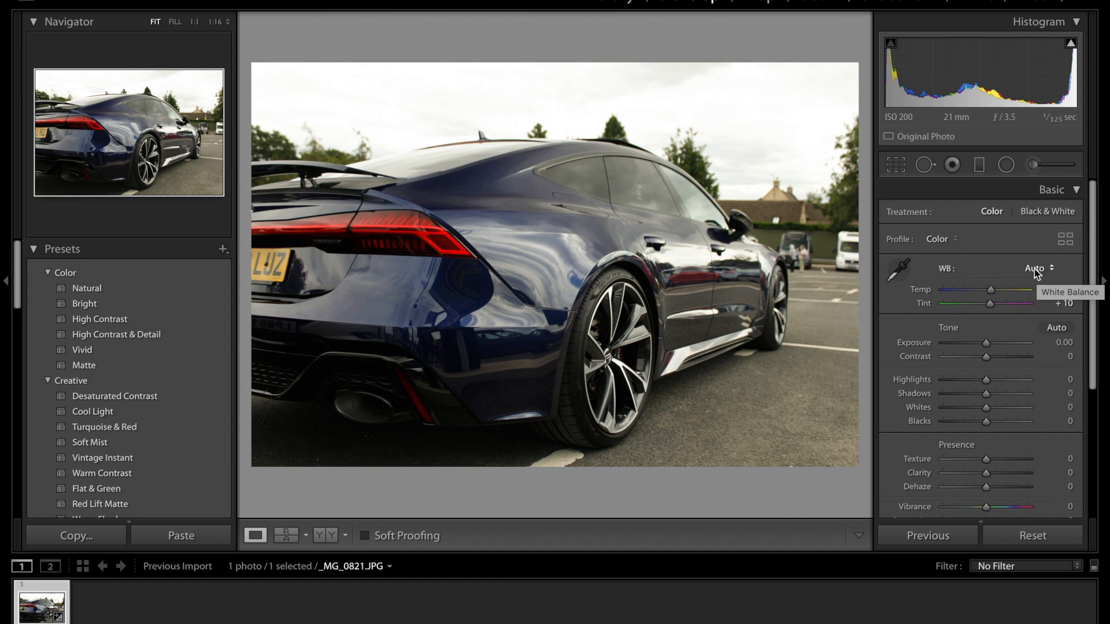
left_click(1034, 273)
left_click(1035, 255)
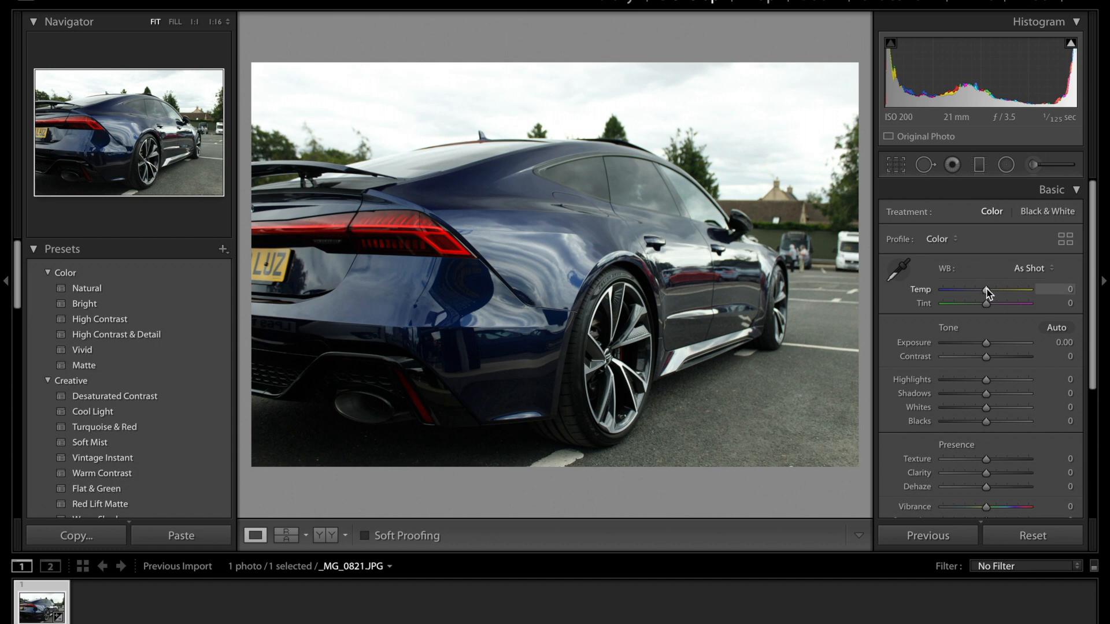
- Cool the white balance by setting the temperature to -9 and the tint to -5
mouse_move(984, 290)
left_mouse_down()
mouse_move(973, 290)
mouse_move(1003, 290)
mouse_move(984, 289)
left_mouse_up()
mouse_move(985, 289)
left_mouse_down()
mouse_move(961, 290)
mouse_move(1014, 290)
mouse_move(983, 293)
left_mouse_up()
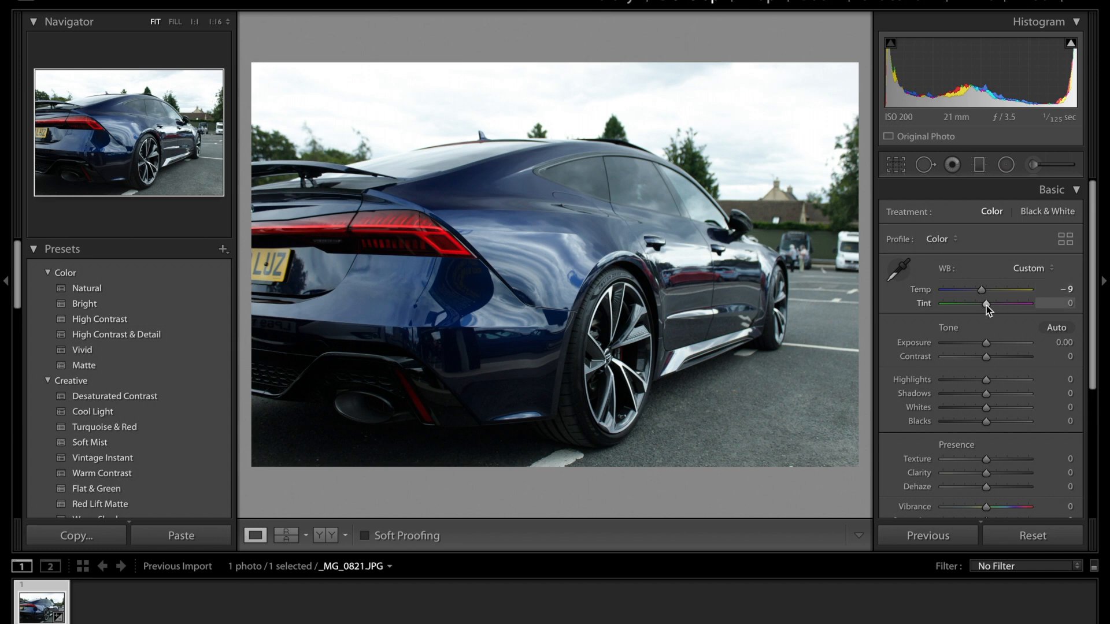
mouse_move(983, 307)
left_mouse_down()
mouse_move(1003, 306)
mouse_move(982, 307)
left_mouse_up()
- Try exposure values of +0.65, +0.15, -0.35 and -0.25, and undo back to 0.00
scroll(984, 307, "down", 1)
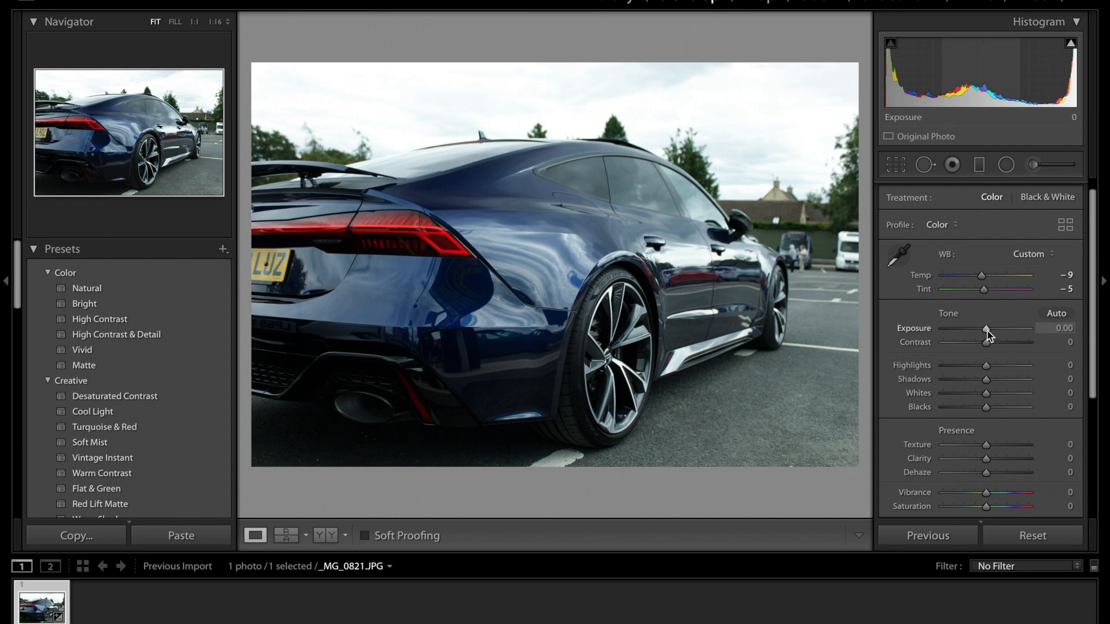
mouse_move(987, 330)
left_mouse_down()
mouse_move(973, 328)
mouse_move(1004, 327)
mouse_move(975, 332)
mouse_move(993, 329)
left_mouse_up()
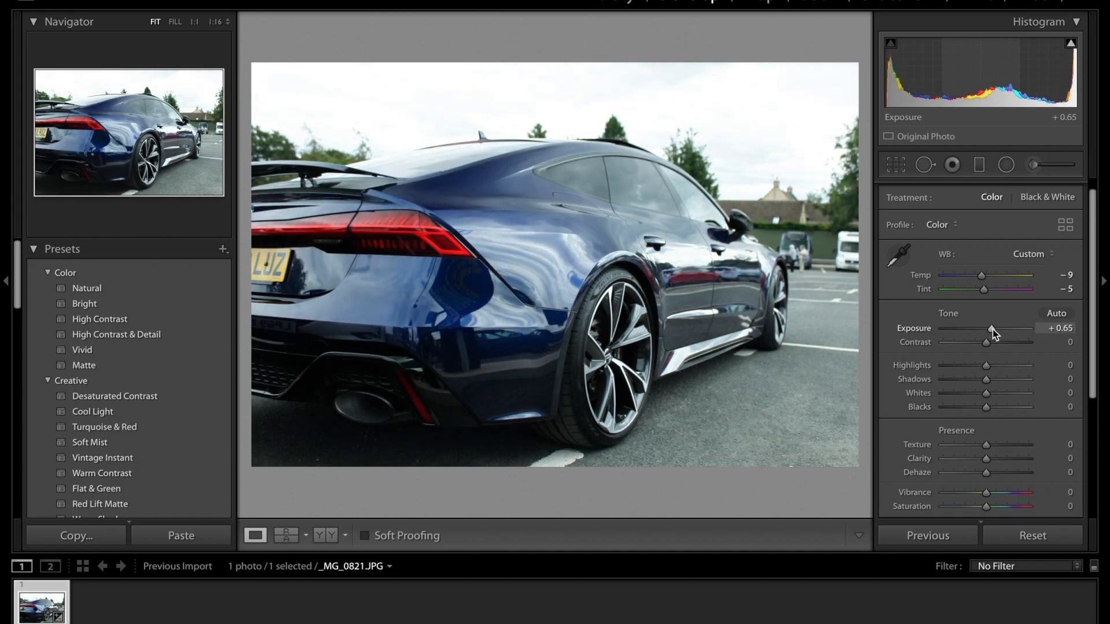
left_click_drag(993, 329, 987, 331)
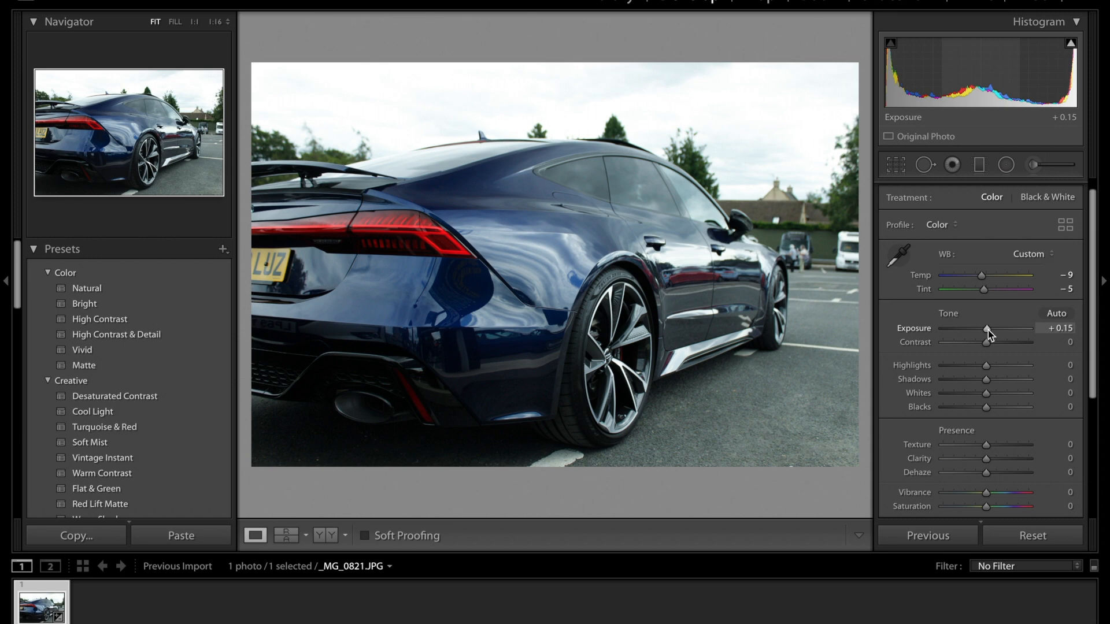
left_click_drag(987, 331, 982, 332)
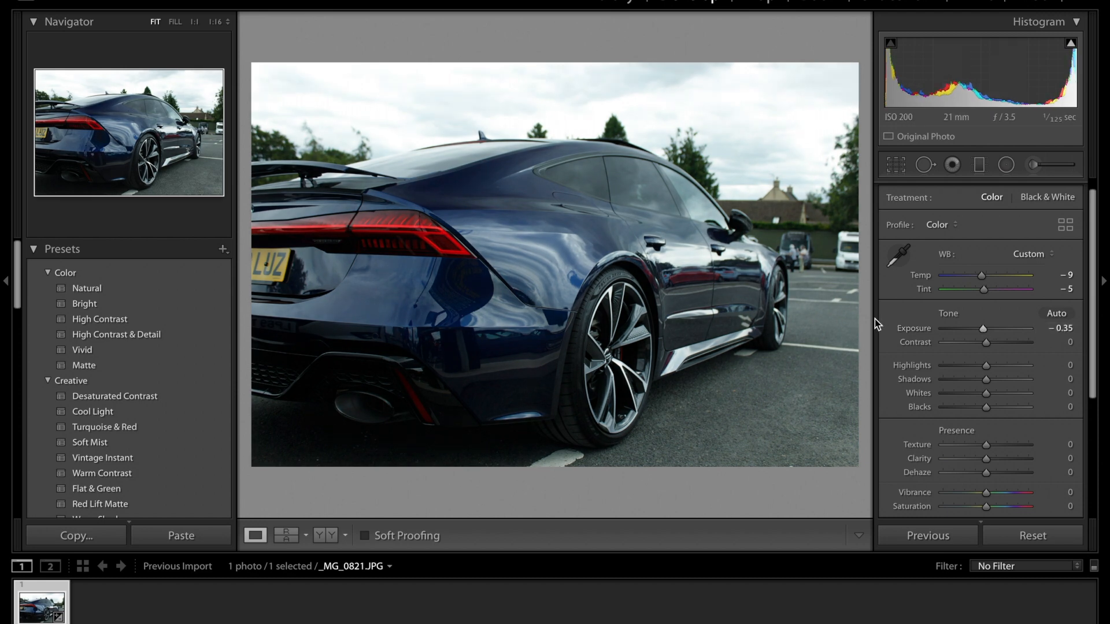
double_click(907, 328)
left_click_drag(986, 329, 984, 328)
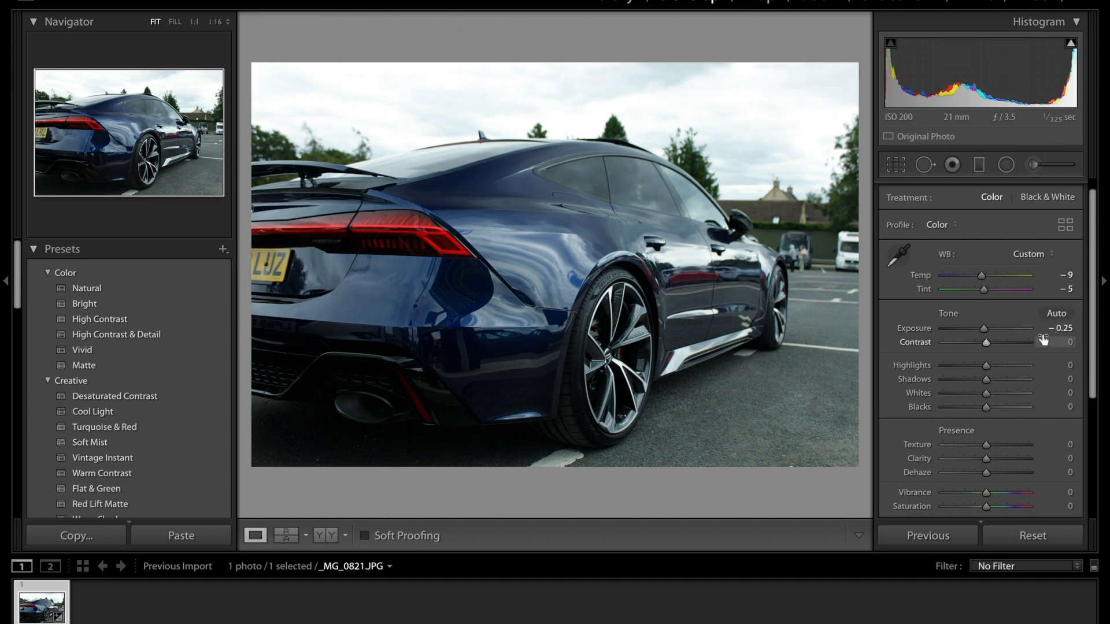
key("ctrl+z")
- Set the contrast to +18 and lower the highlights to -100
mouse_move(987, 343)
left_mouse_down()
mouse_move(1024, 345)
mouse_move(980, 348)
mouse_move(1009, 346)
mouse_move(998, 347)
left_mouse_up()
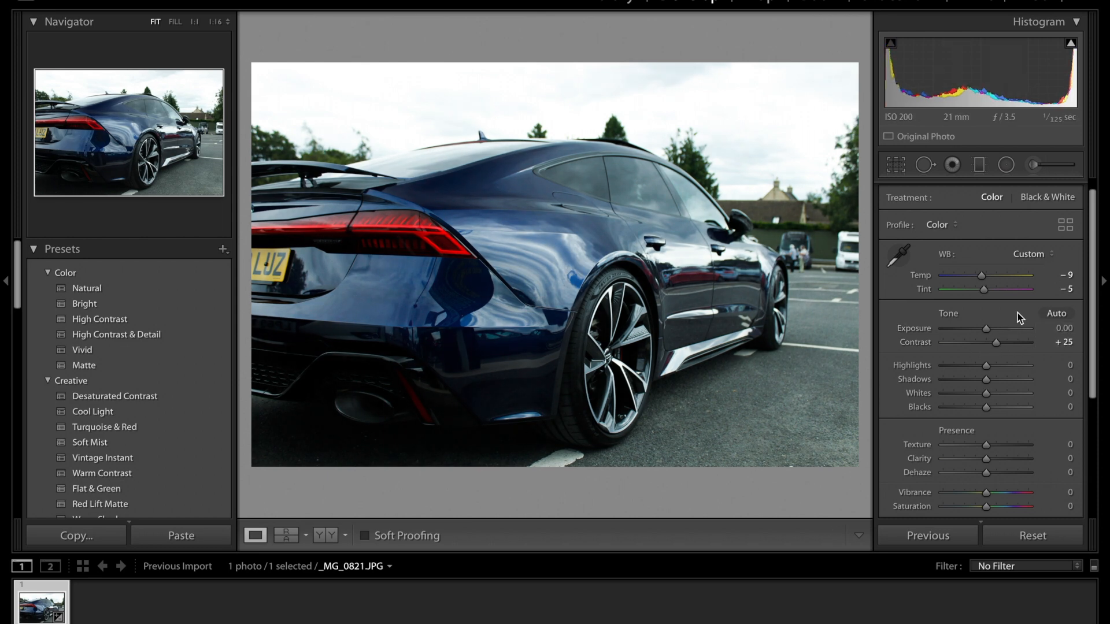
left_click_drag(997, 345, 995, 349)
scroll(1004, 308, "down", 2)
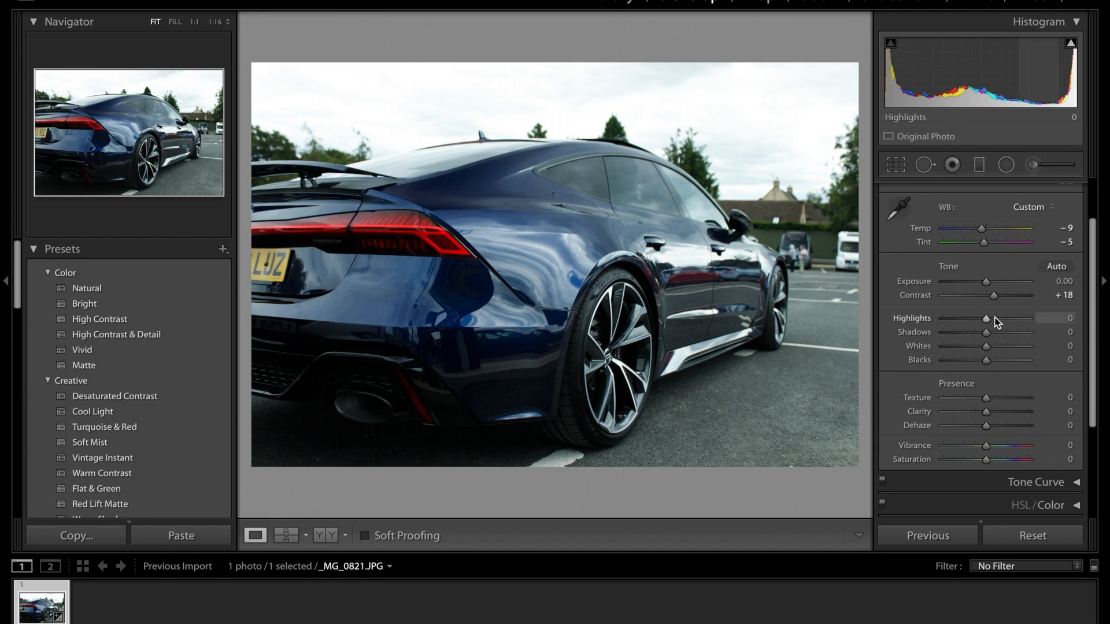
left_click_drag(982, 321, 930, 320)
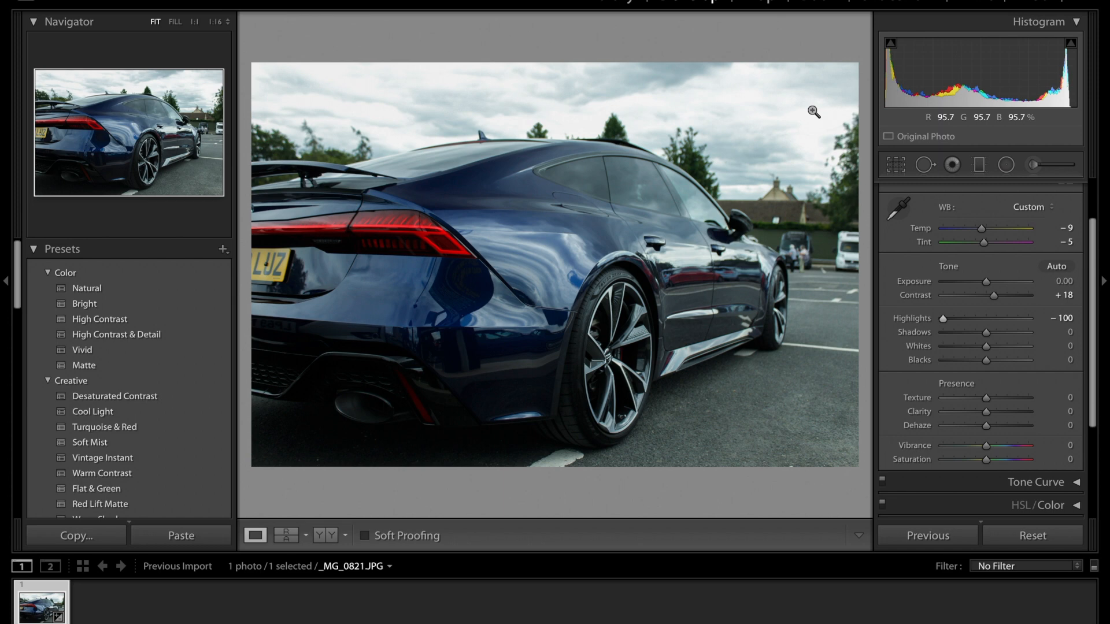
- Show the highlight clipping overlay, test the highlights at +33 and +54, and return them to -100
left_click(1070, 44)
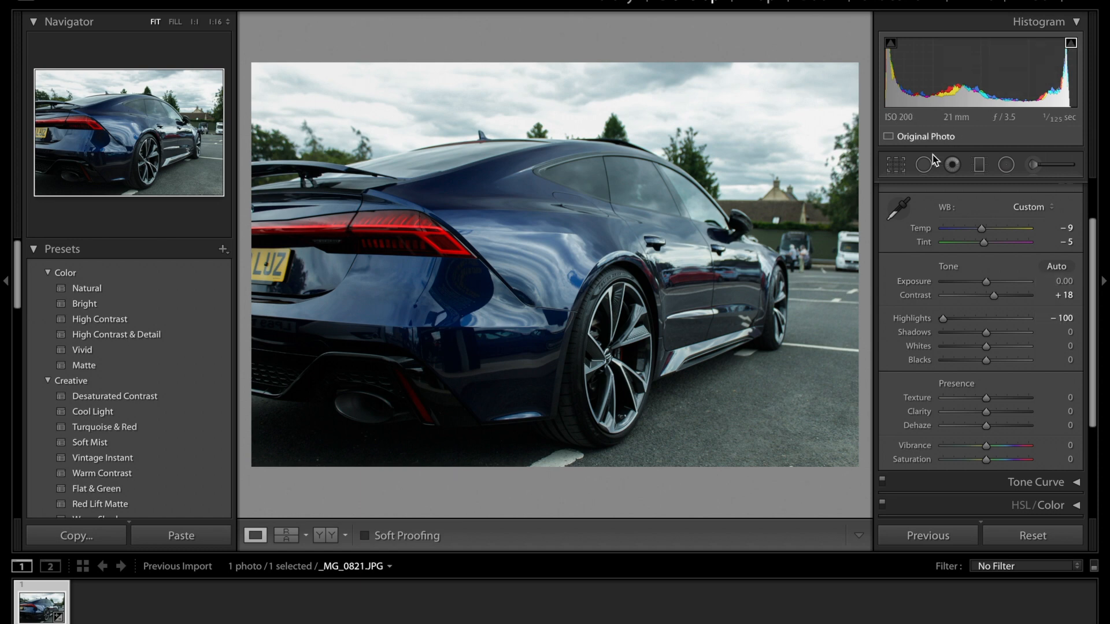
left_click_drag(943, 319, 1002, 323)
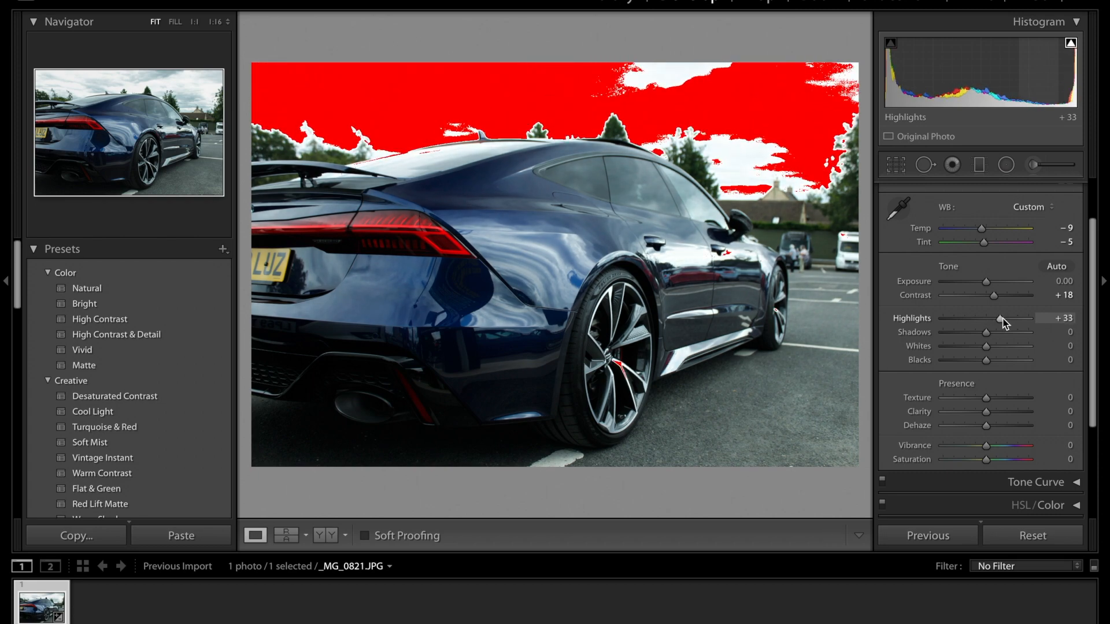
left_click_drag(1003, 321, 1012, 319)
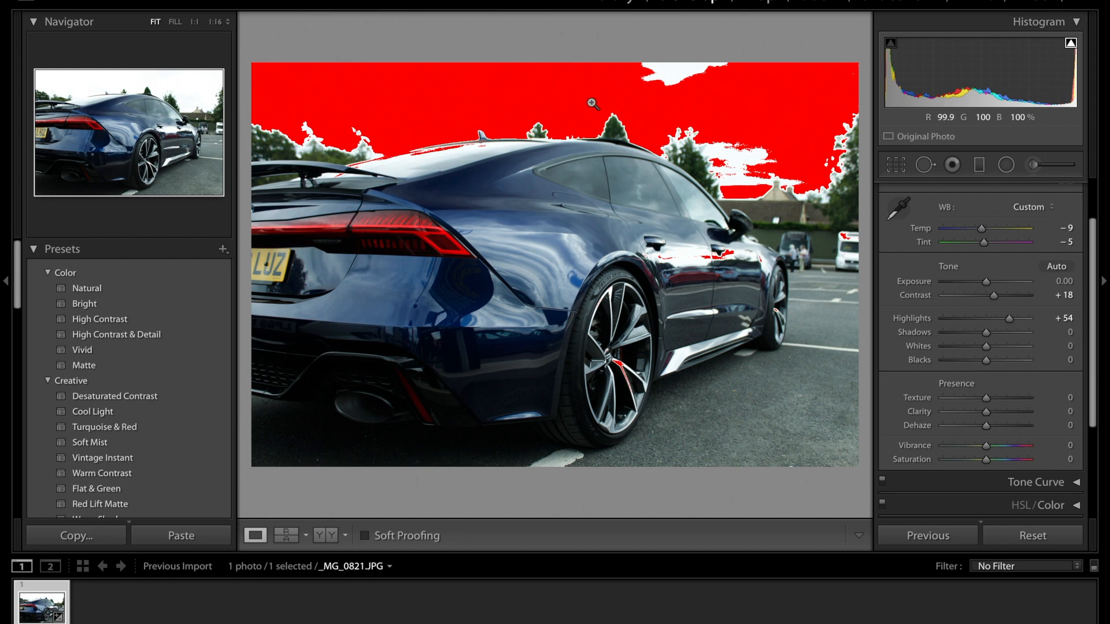
left_click_drag(1009, 318, 942, 324)
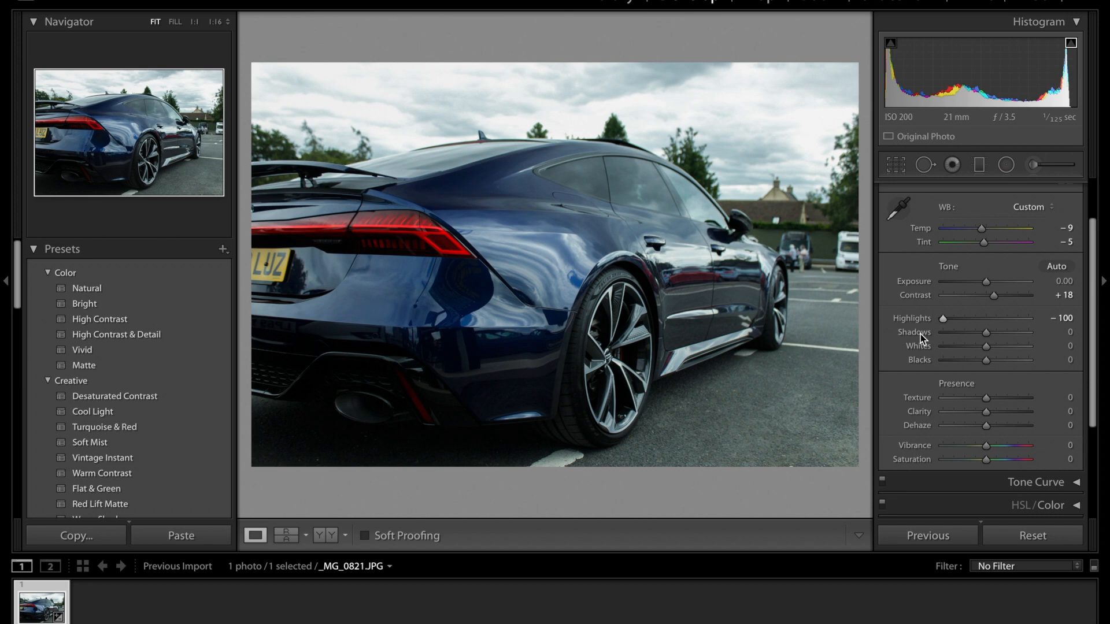
- Lower the shadows to -36, checking them with the shadow clipping overlay and hiding it again
mouse_move(986, 334)
left_mouse_down()
mouse_move(1035, 334)
mouse_move(907, 345)
mouse_move(979, 333)
left_mouse_up()
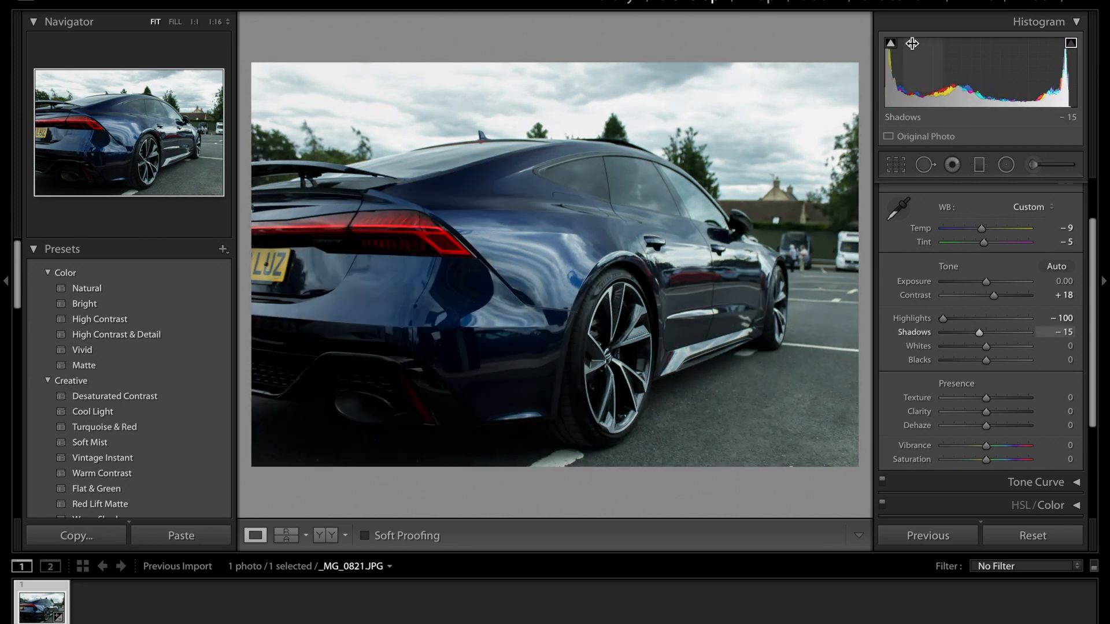
left_click(894, 51)
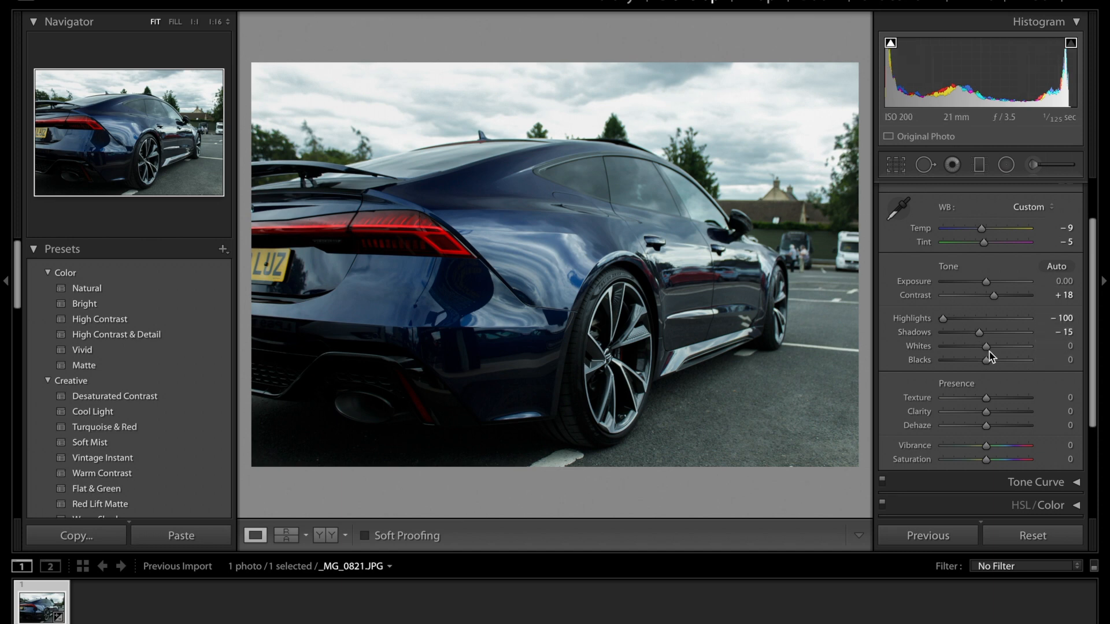
mouse_move(981, 335)
left_mouse_down()
mouse_move(1003, 335)
mouse_move(969, 335)
left_mouse_up()
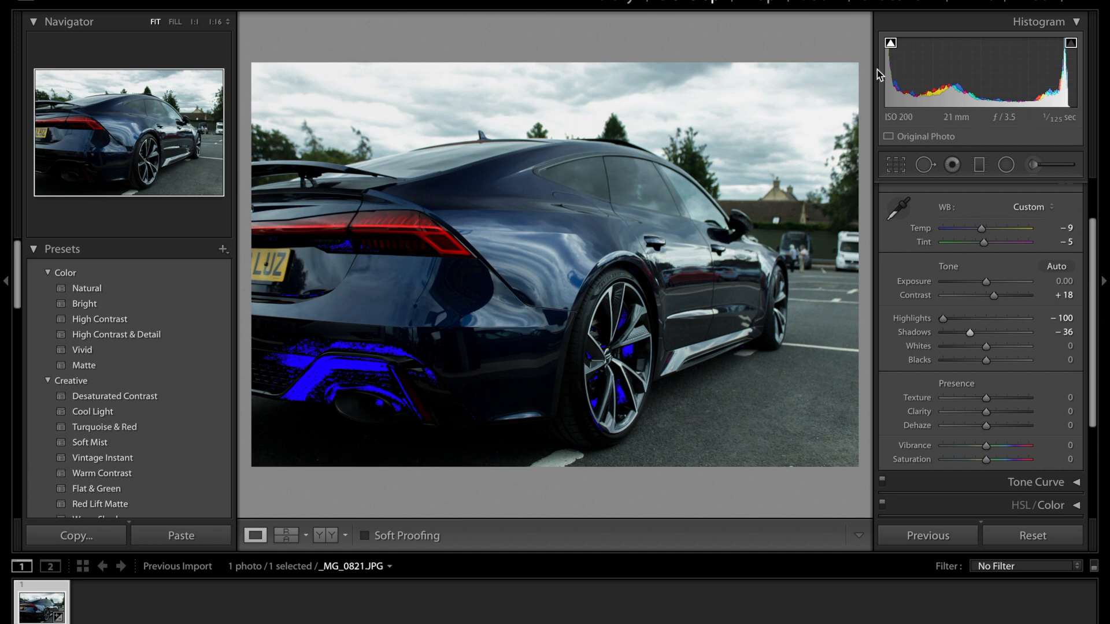
left_click(891, 44)
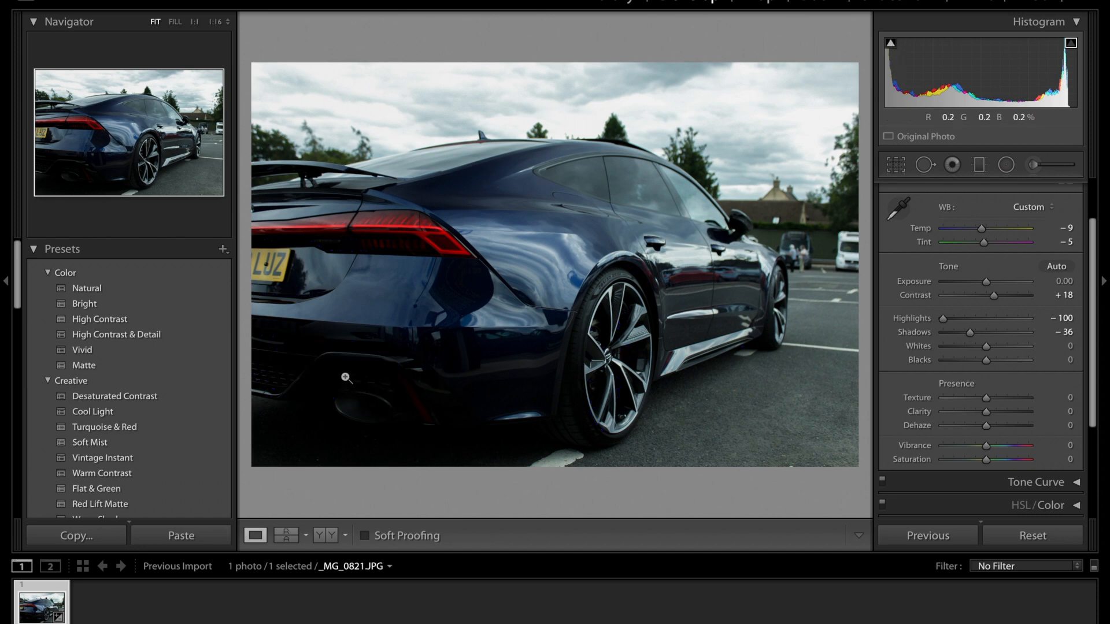
- Activate the White Balance Selector and raise the whites to +58
left_click(897, 208)
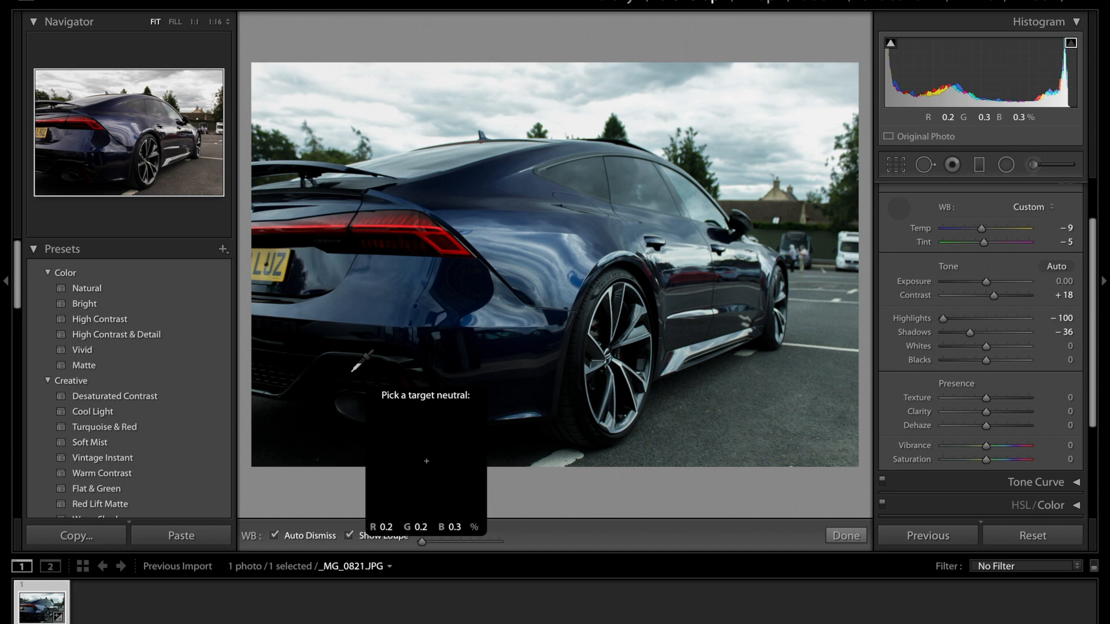
scroll(942, 195, "up", 2)
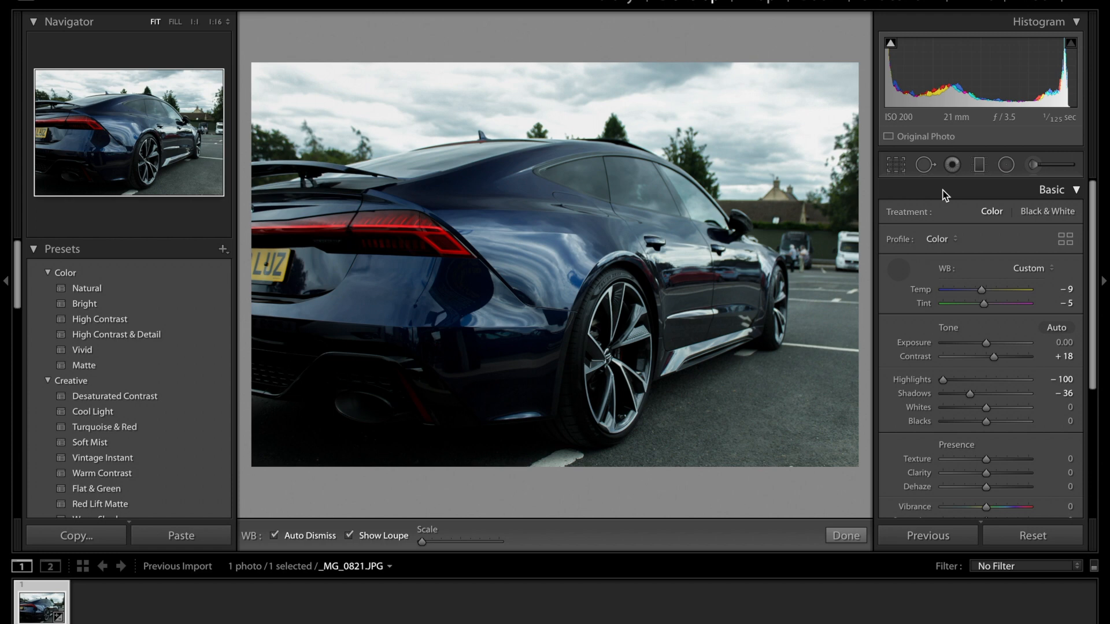
mouse_move(985, 409)
left_mouse_down()
mouse_move(962, 414)
mouse_move(999, 416)
mouse_move(961, 418)
mouse_move(1011, 414)
mouse_move(952, 414)
mouse_move(1013, 415)
mouse_move(989, 424)
left_mouse_up()
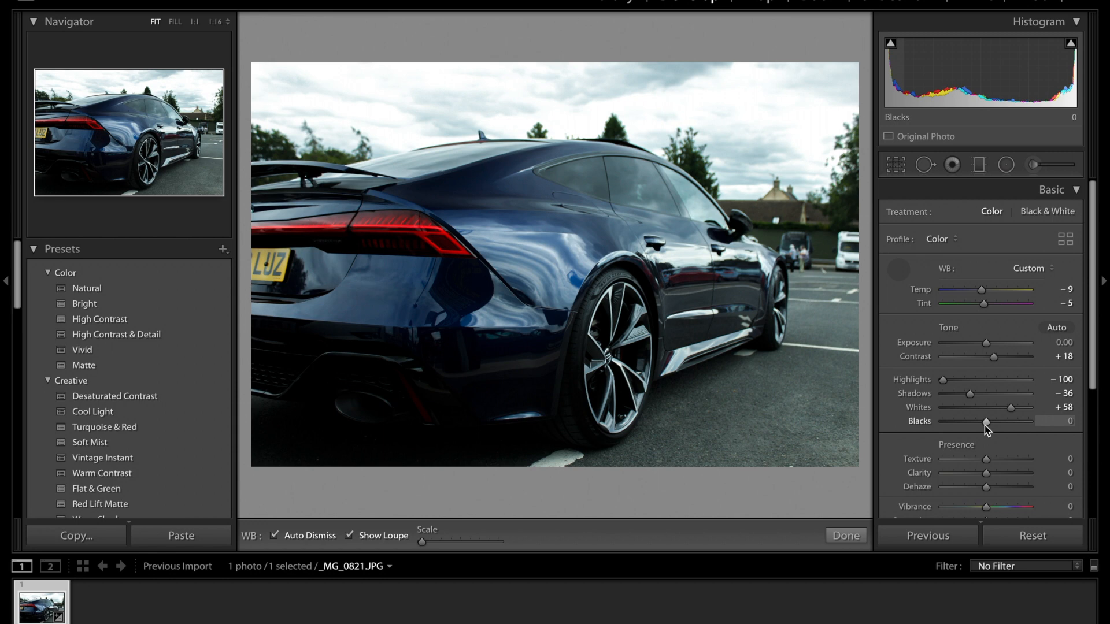
- Try the blacks at -34, check them with the shadow clipping overlay, and raise them to +100
mouse_move(985, 425)
left_mouse_down()
mouse_move(953, 425)
mouse_move(1003, 424)
mouse_move(970, 430)
left_mouse_up()
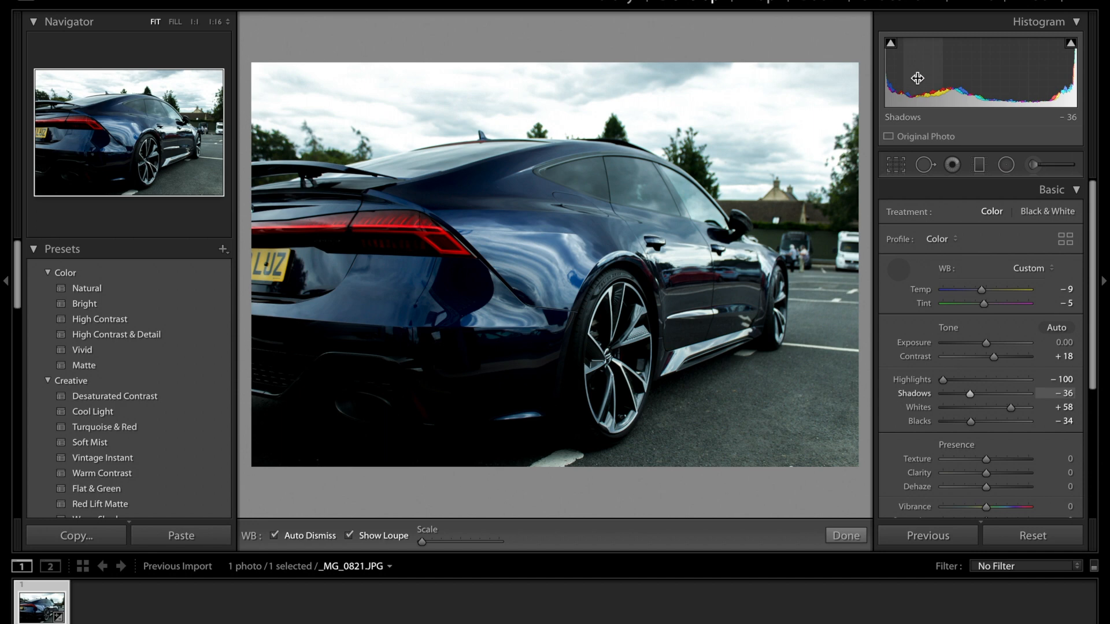
left_click(892, 47)
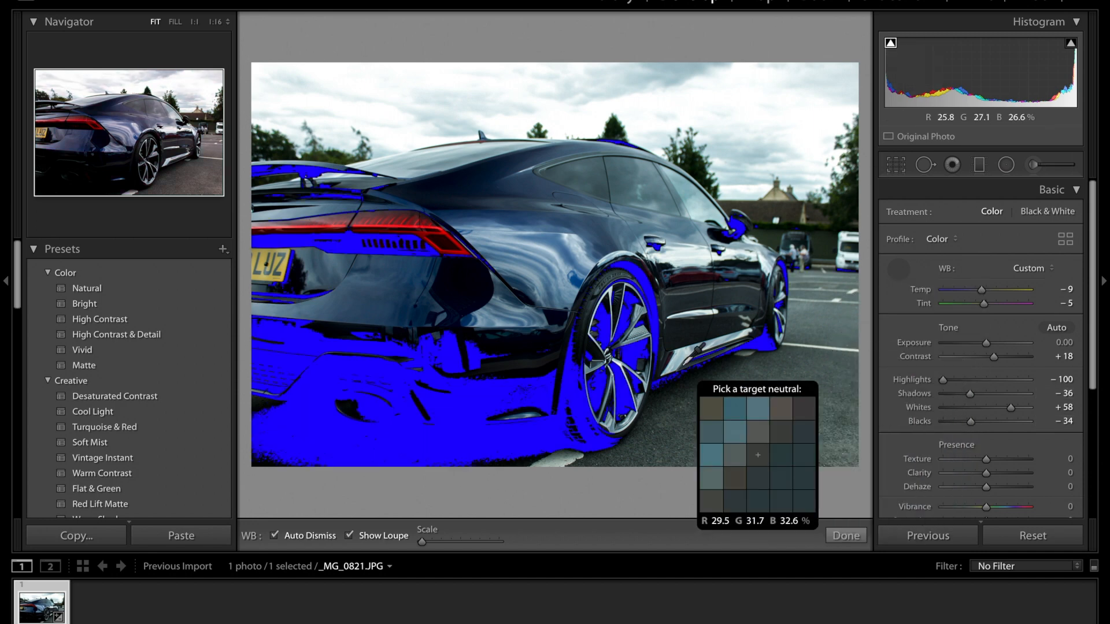
left_click_drag(970, 425, 1034, 429)
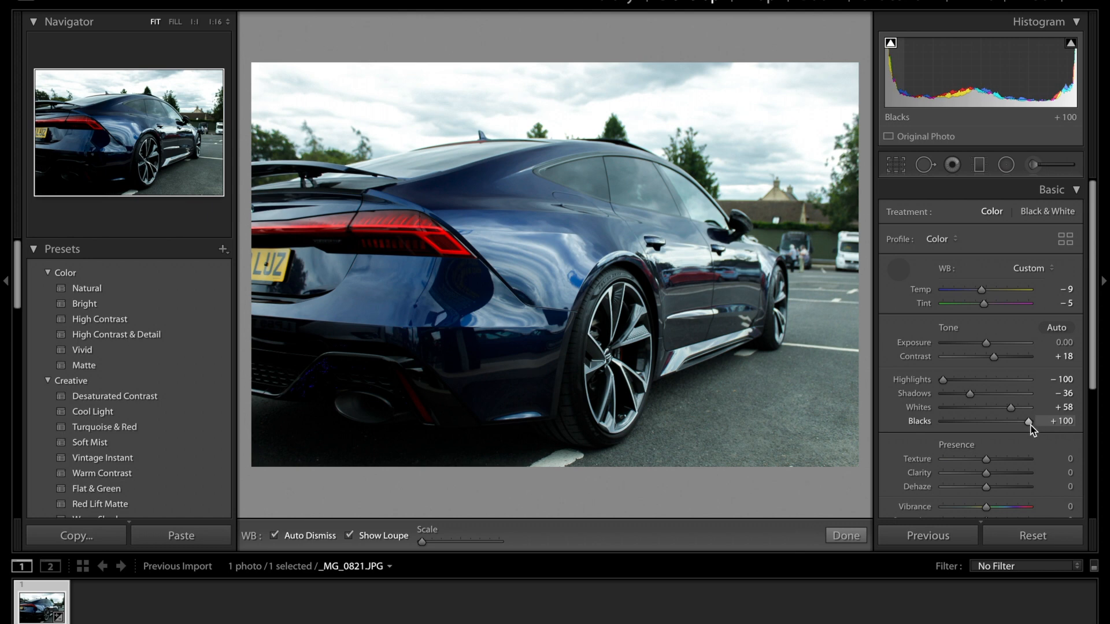
left_click_drag(1028, 425, 1040, 429)
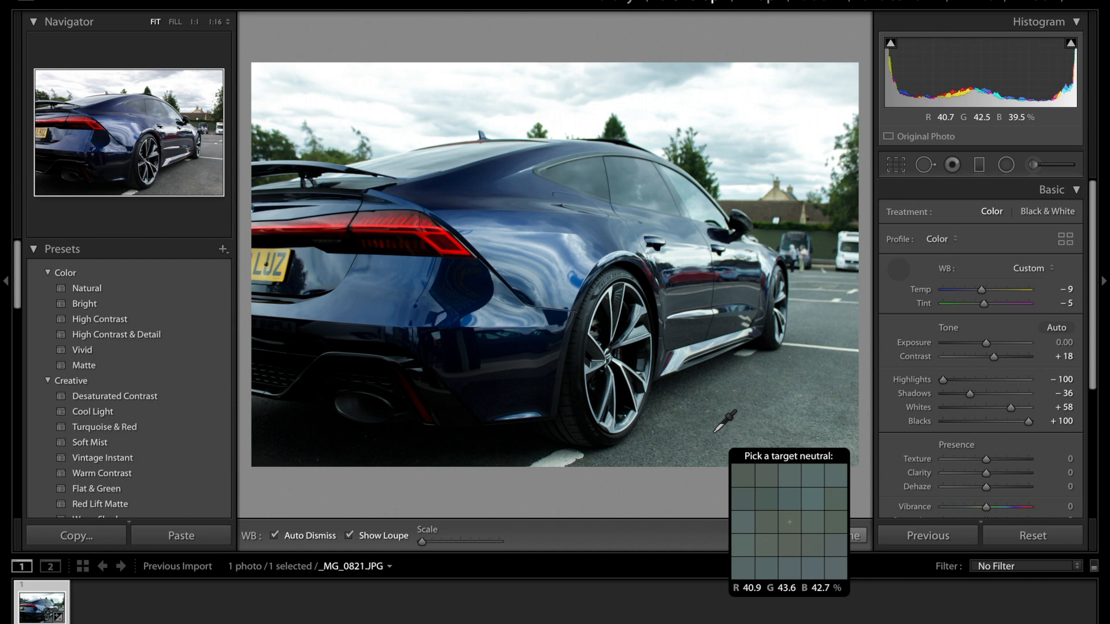
- Try the texture at different strengths, including -54, +86, -22 and -100
scroll(897, 418, "down", 2)
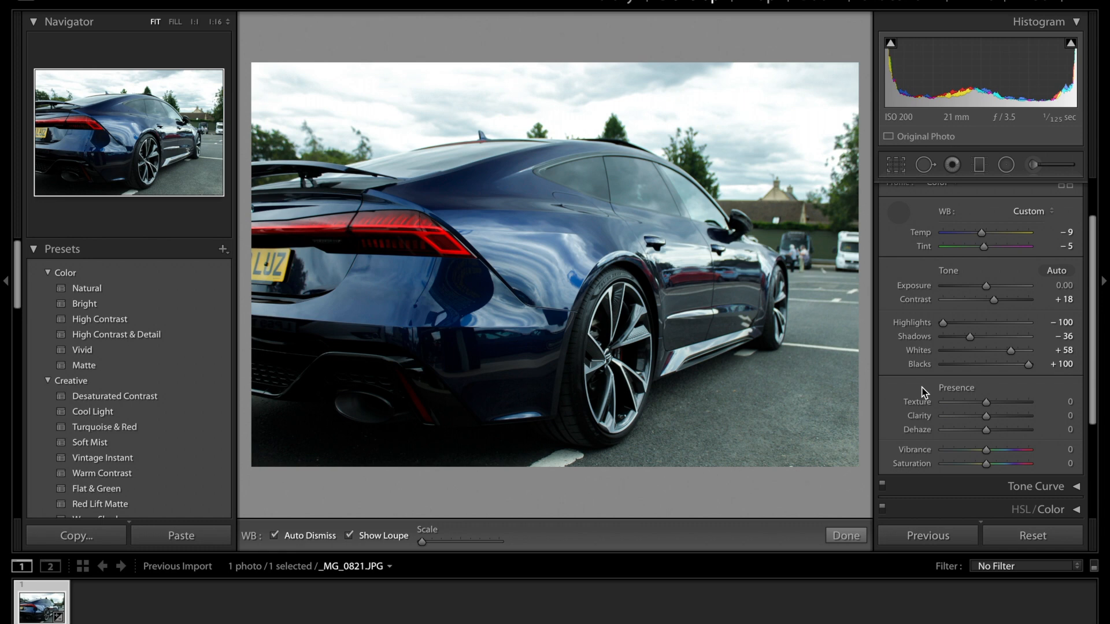
left_click_drag(986, 401, 962, 402)
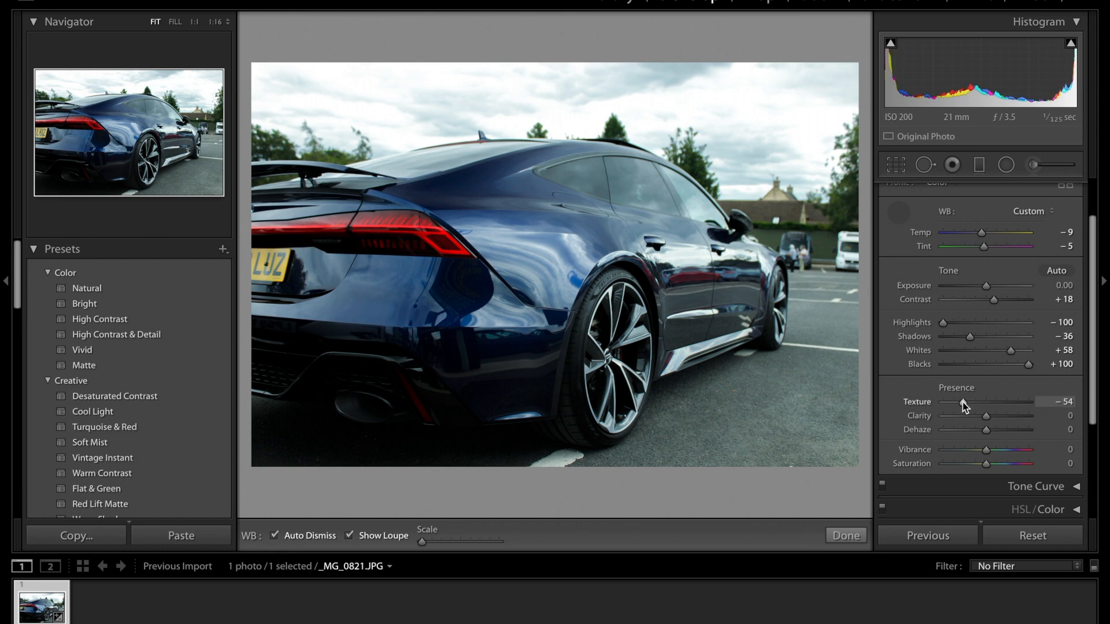
left_click_drag(962, 403, 955, 402)
left_click_drag(955, 403, 1023, 404)
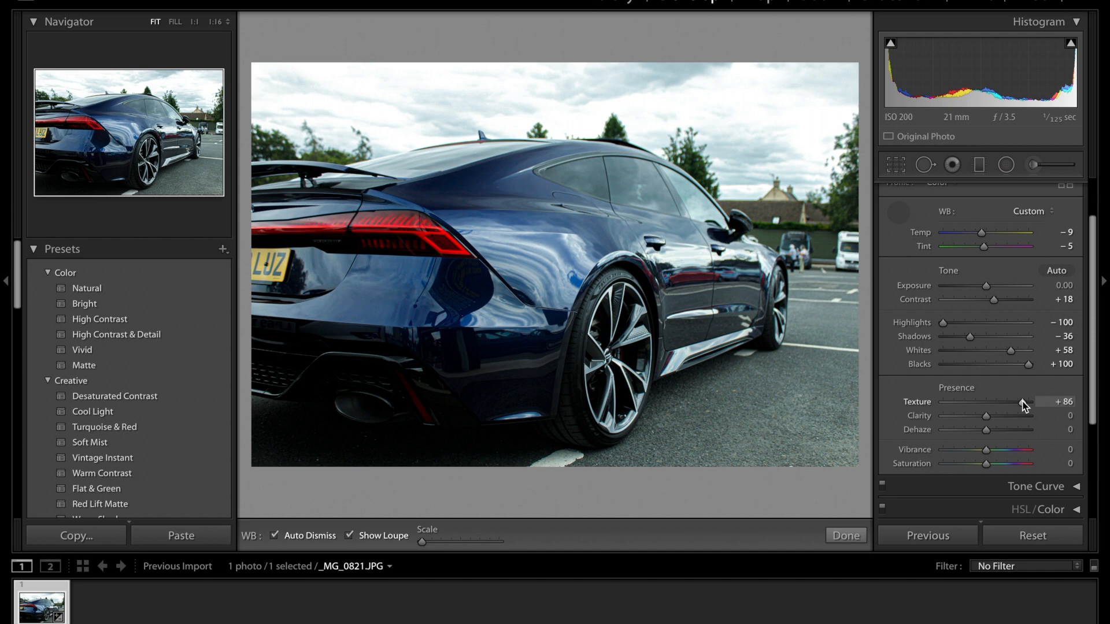
left_click_drag(1023, 404, 976, 407)
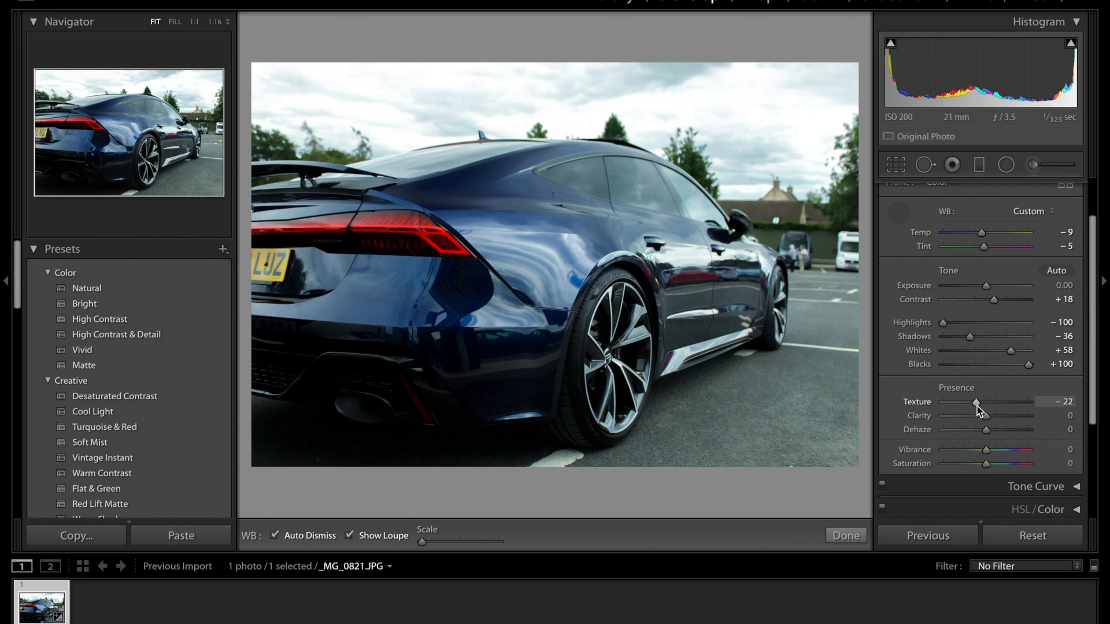
left_click_drag(977, 406, 923, 401)
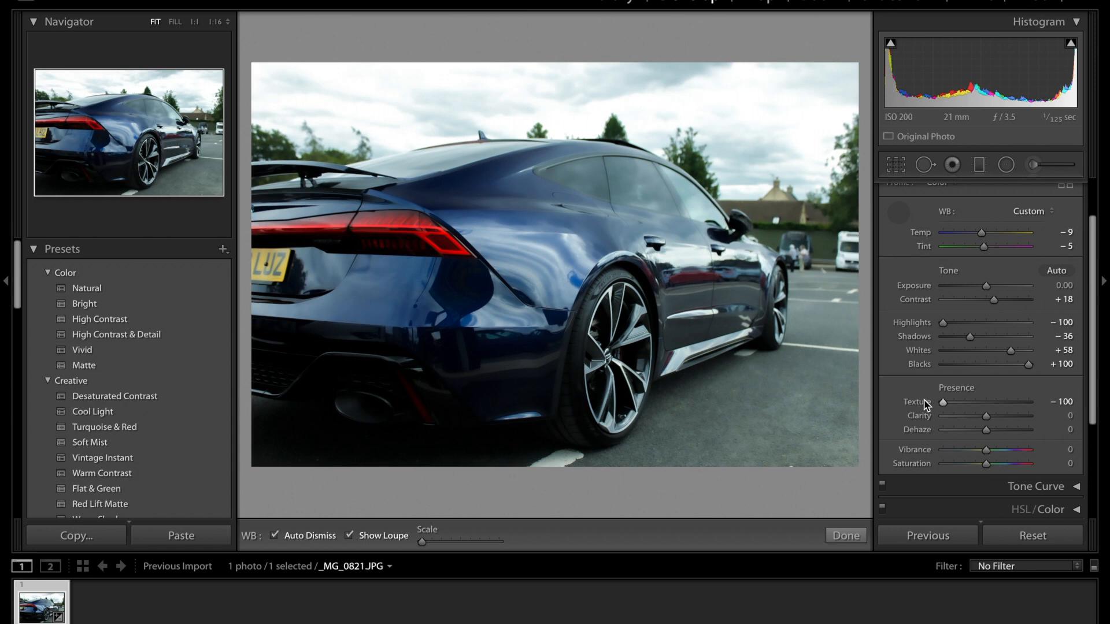
- Raise both the texture and the clarity to +100
left_click_drag(944, 403, 1010, 406)
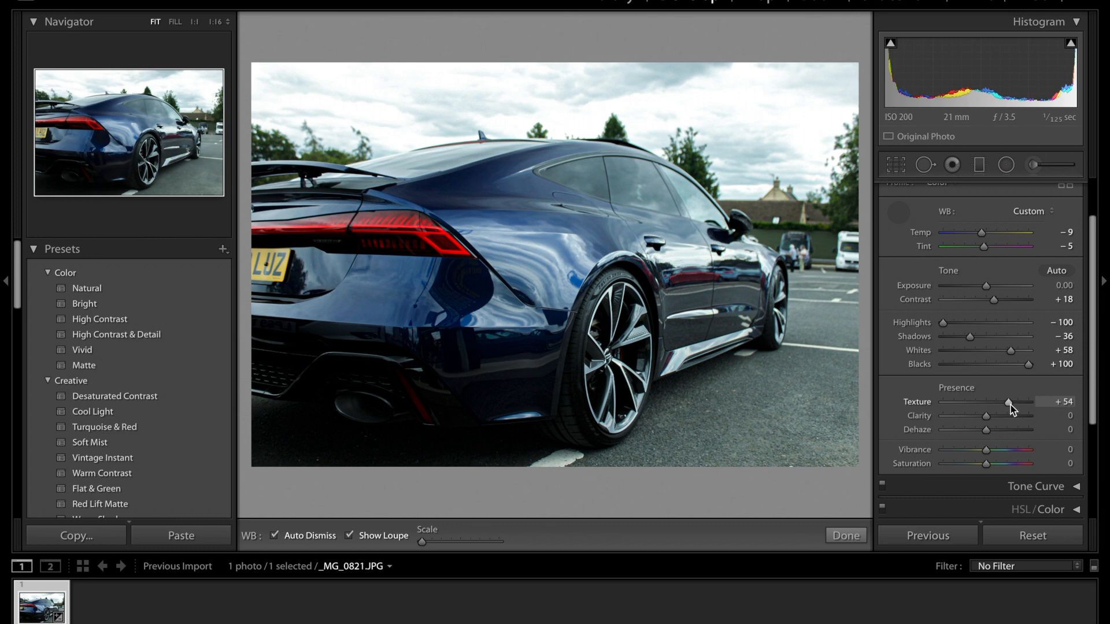
left_click_drag(1010, 404, 1012, 406)
left_click_drag(1012, 408, 1045, 405)
left_click(1041, 420)
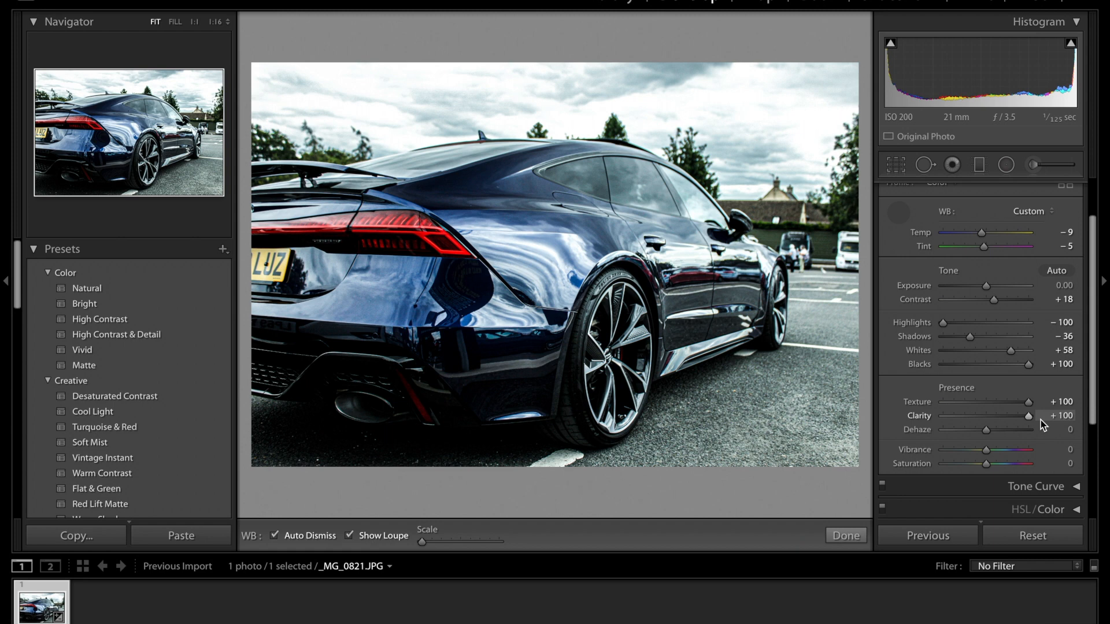
- Reset both the texture and the clarity to 0
double_click(925, 404)
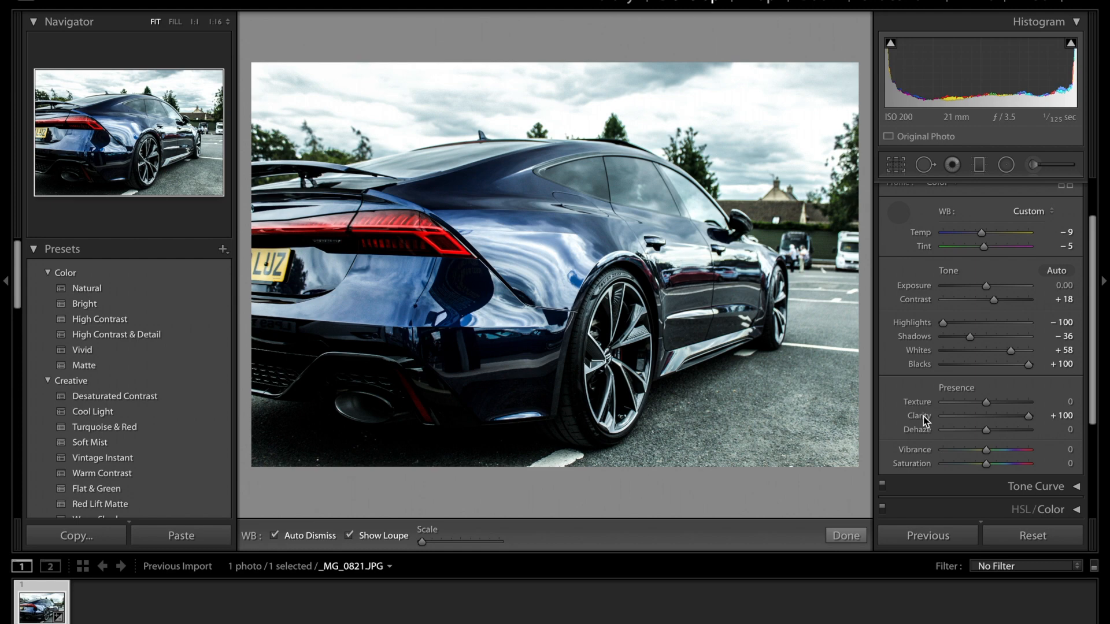
double_click(923, 417)
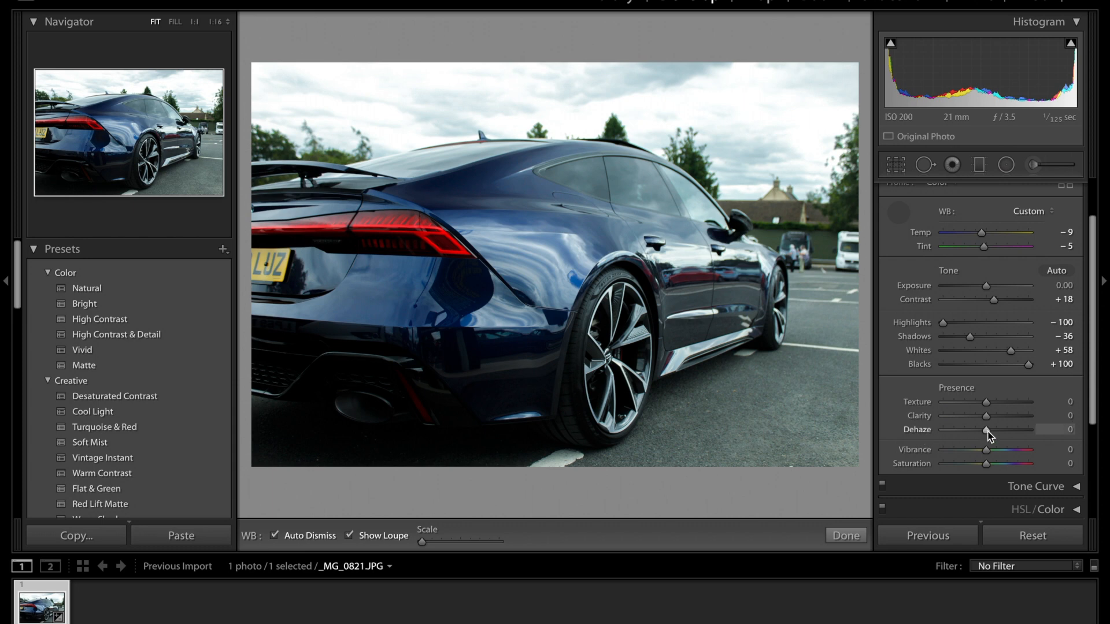
- Try the dehaze at +57, +19 and +95, and reset it to 0
left_click_drag(987, 431, 1009, 429)
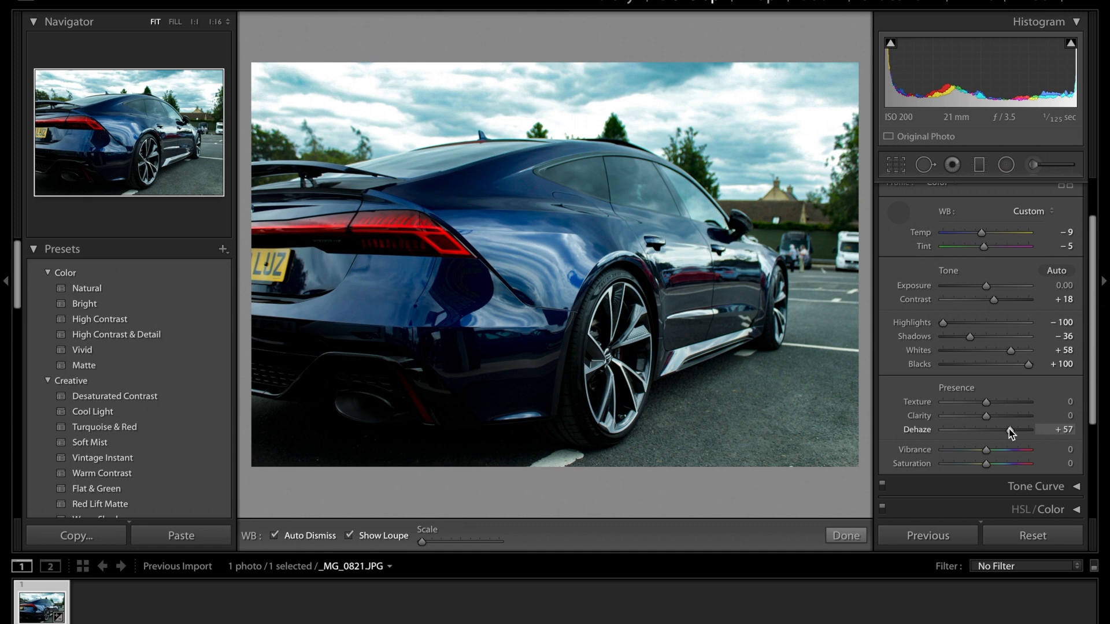
left_click_drag(1011, 432, 994, 434)
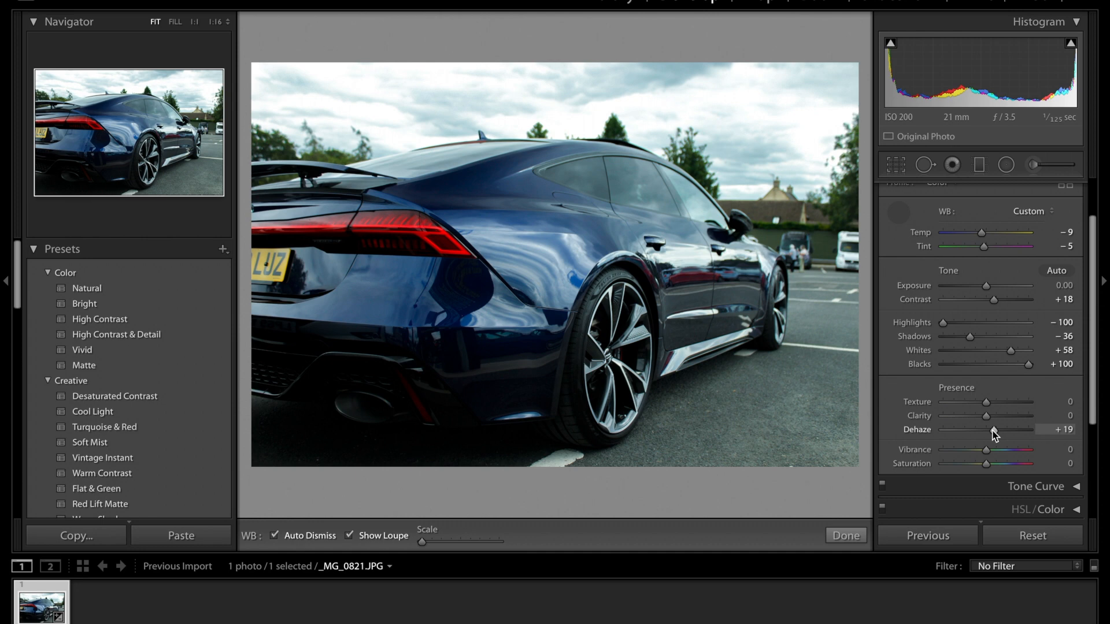
left_click_drag(994, 431, 1026, 431)
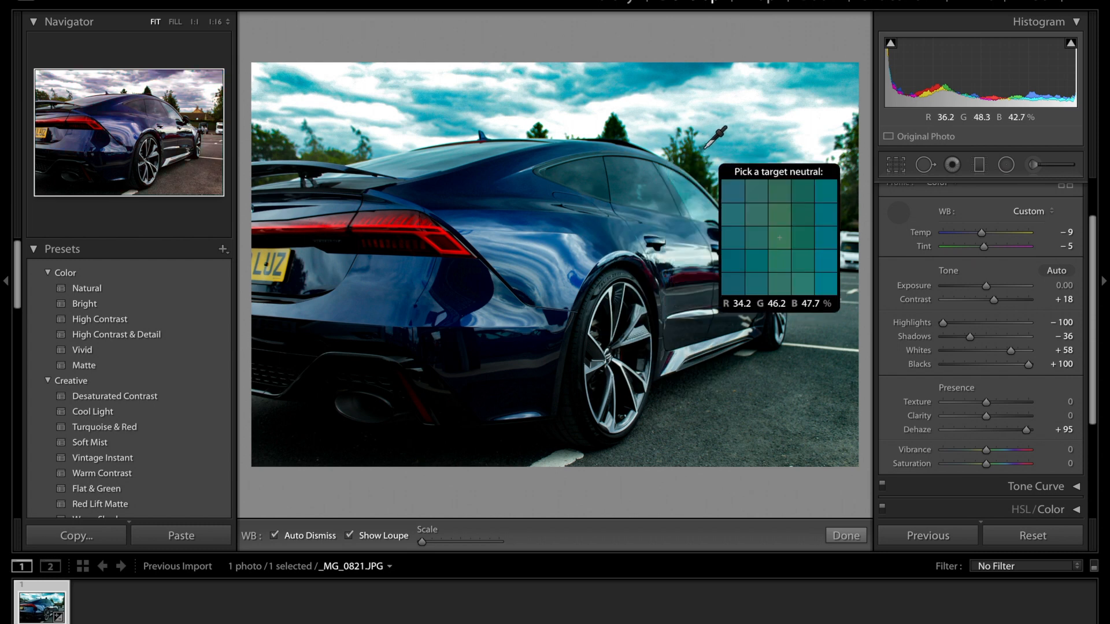
double_click(900, 427)
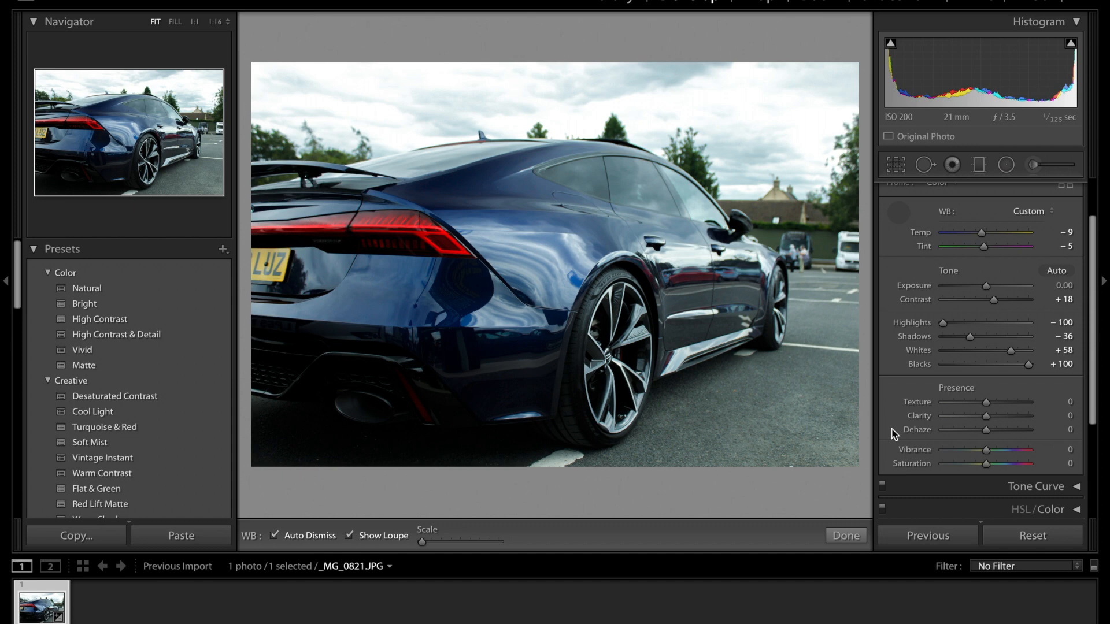
- Try the vibrance at +100 and +25 with the saturation at +38, and reset both to 0
left_click_drag(987, 452, 1029, 450)
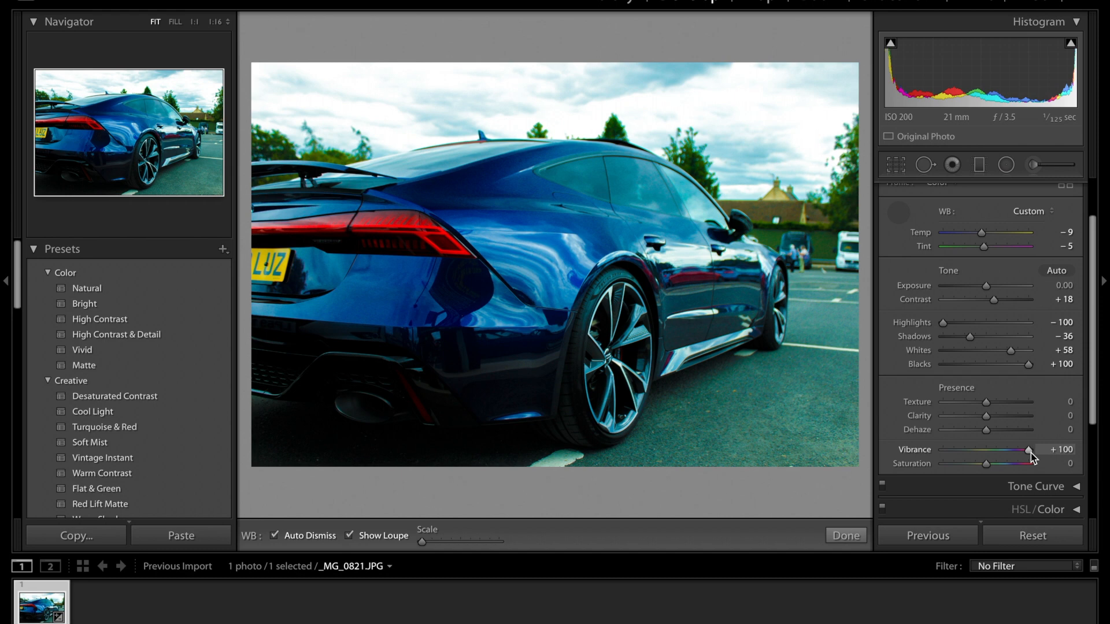
left_click_drag(1029, 452, 1000, 452)
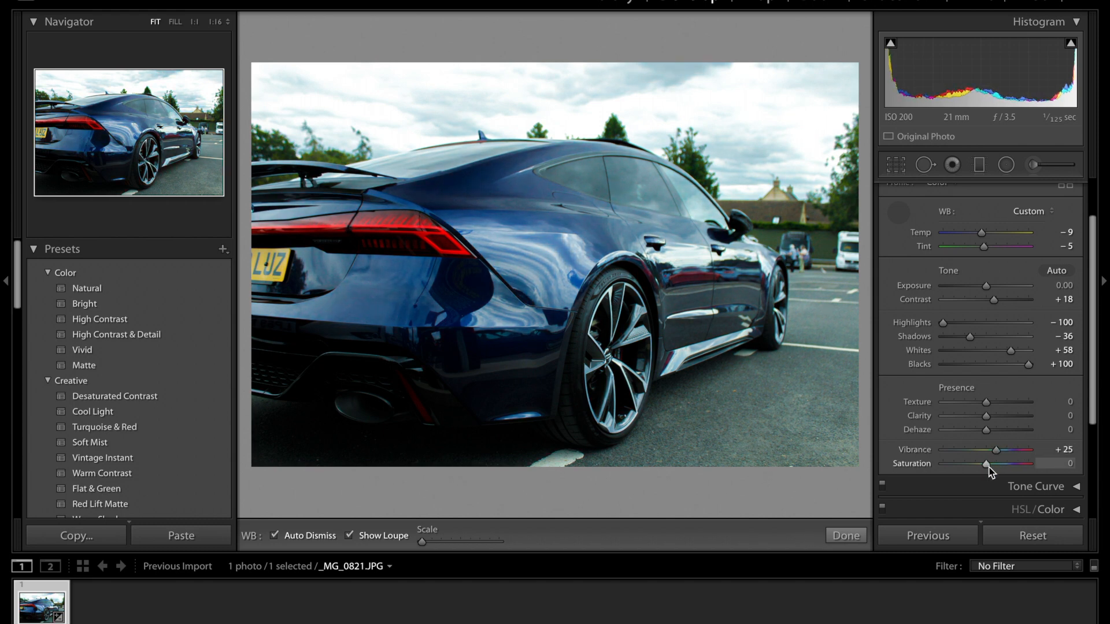
left_click_drag(986, 467, 1002, 466)
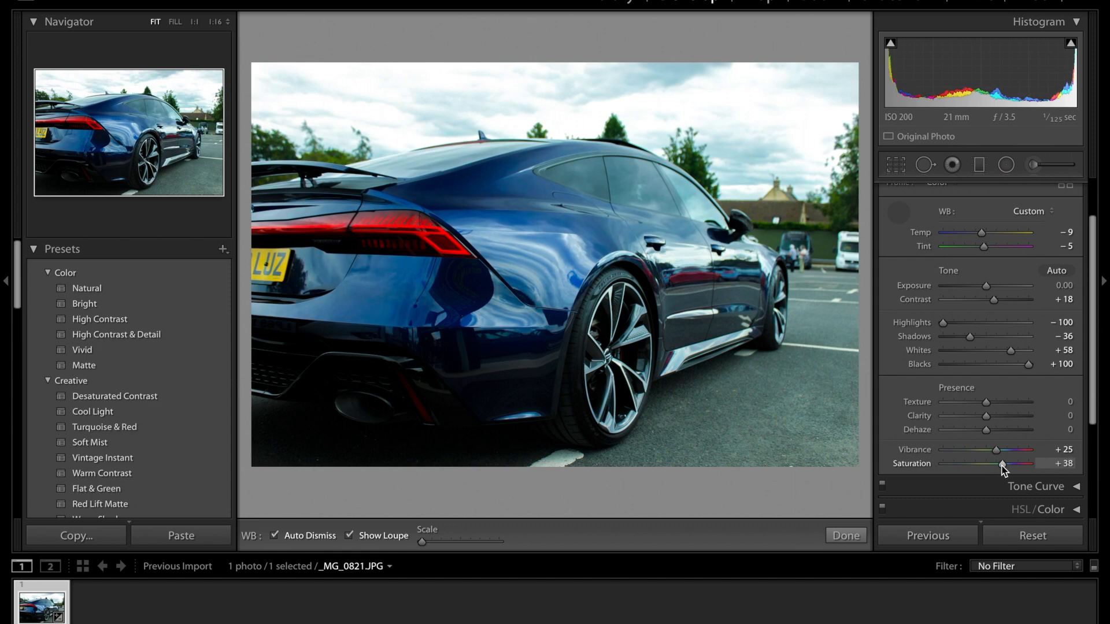
key("w")
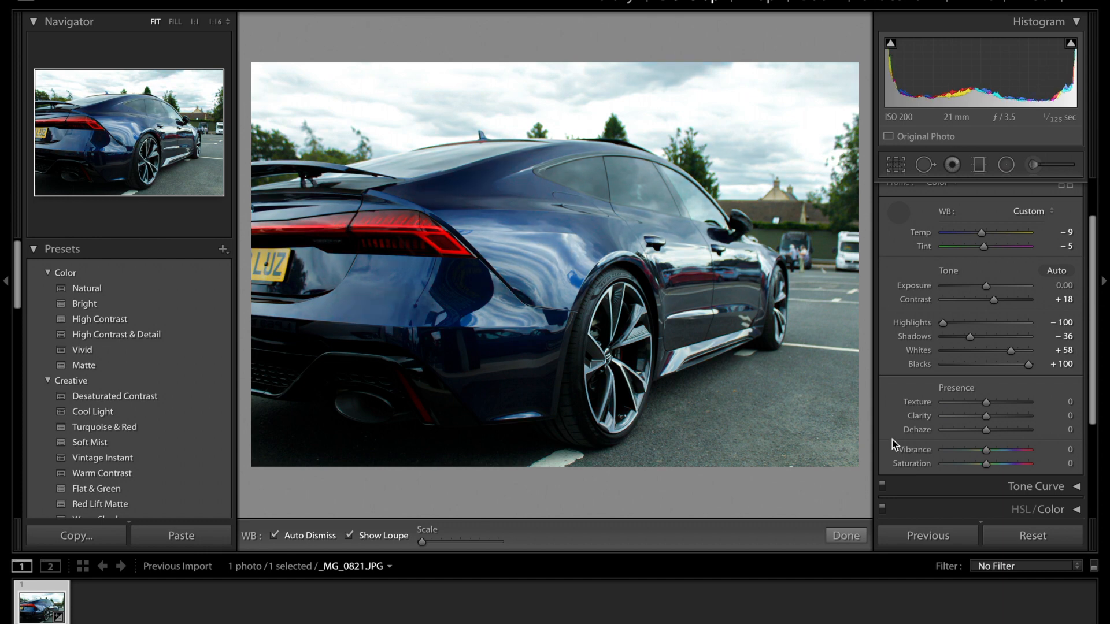
scroll(892, 440, "up", 2)
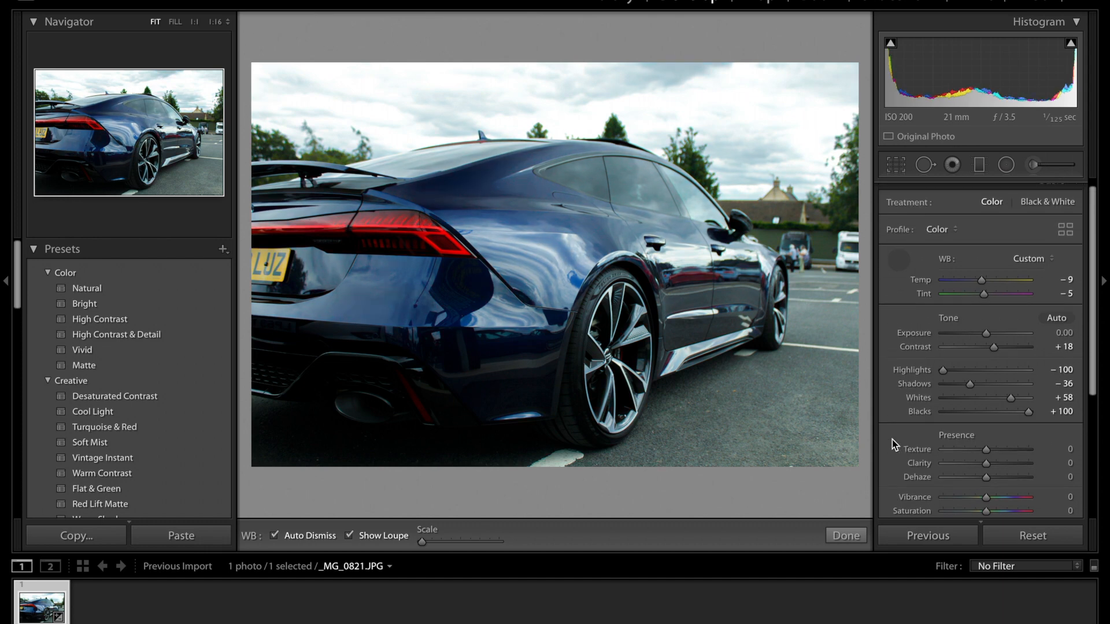
scroll(893, 444, "down", 1)
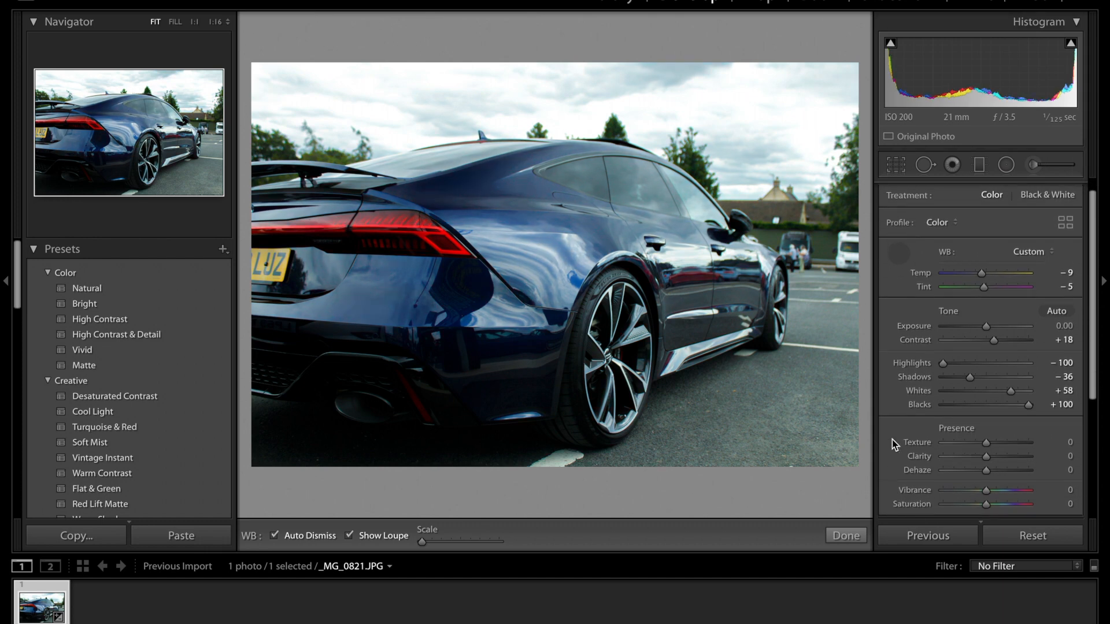